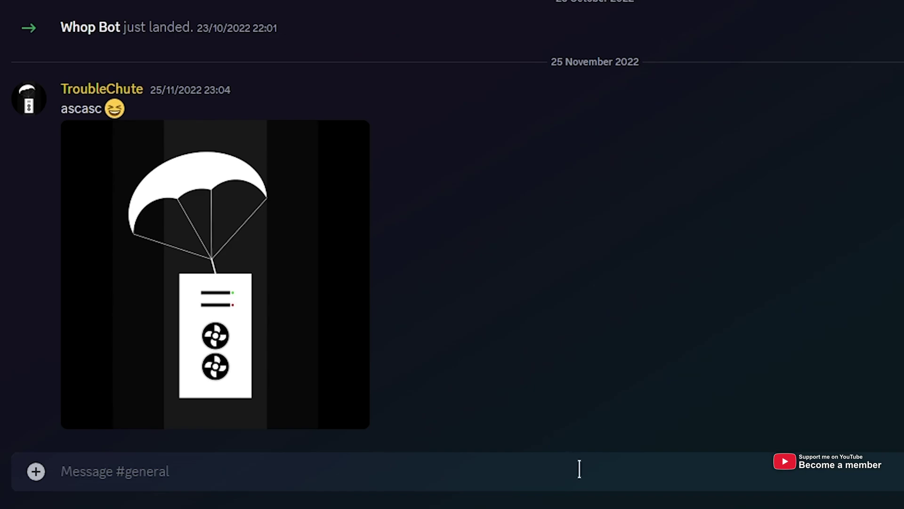
# Step: Send the copied date-and-time timestamp as a message in #general and check its full date
pyautogui.hotkey('ctrl', 'v')
pyautogui.press('Return')
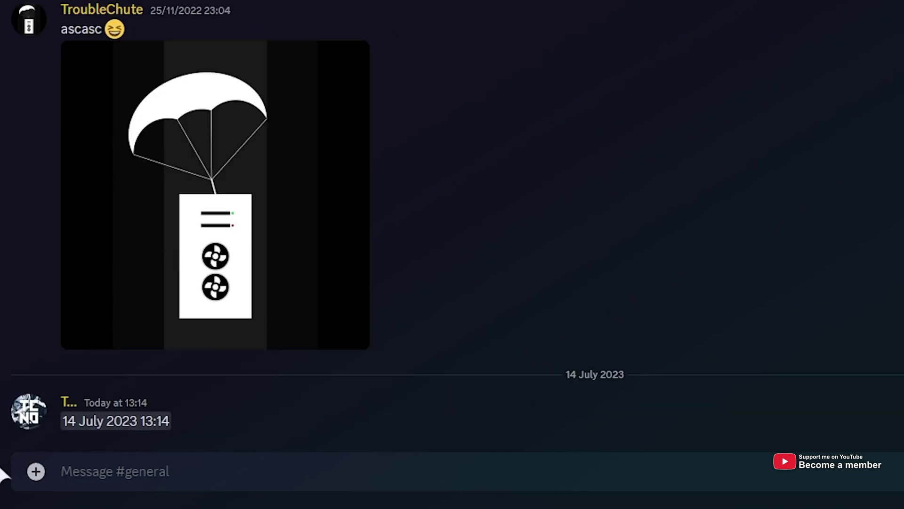
pyautogui.moveTo(127, 424)
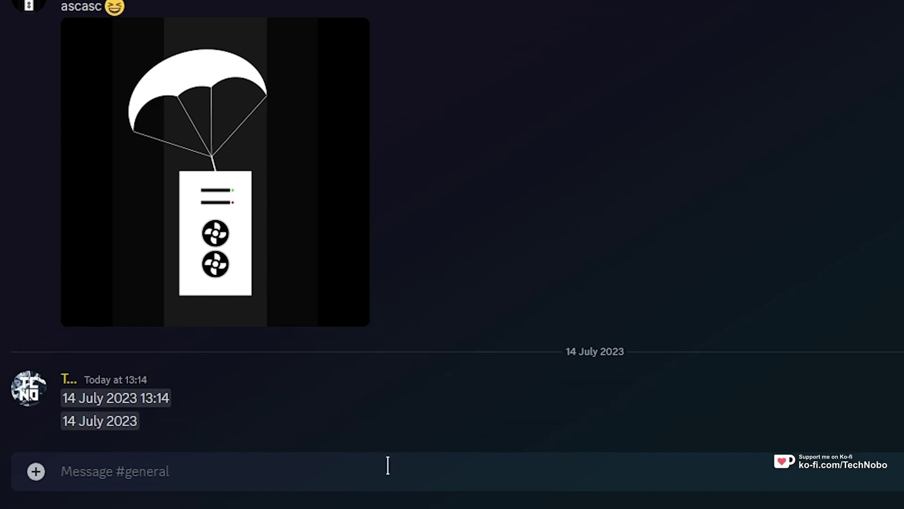
# Step: Inspect the full dates behind the other timestamps sent in #general, including the Christmas countdown
pyautogui.moveTo(113, 423)
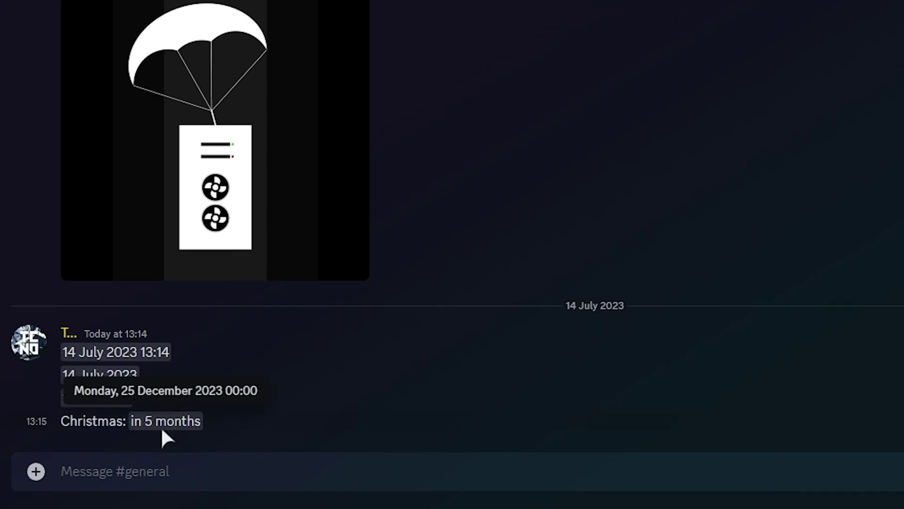
pyautogui.moveTo(162, 416)
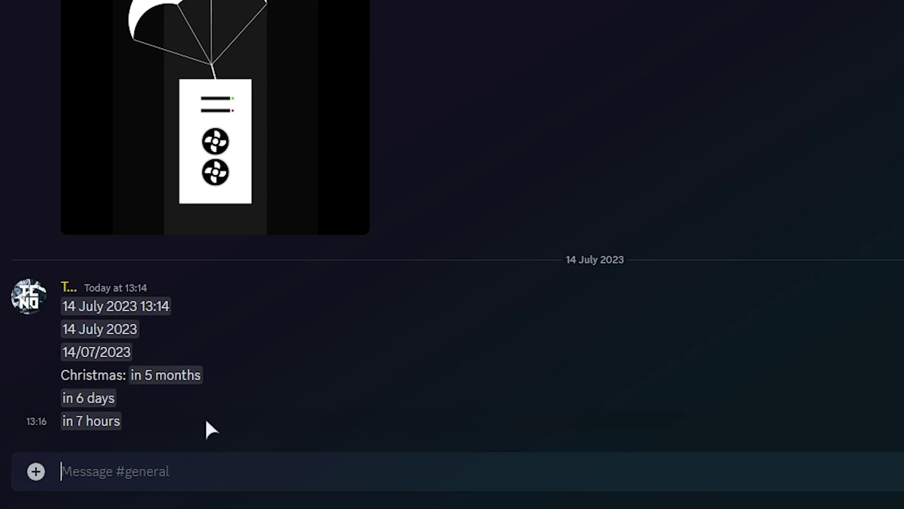
pyautogui.moveTo(60, 386); pyautogui.dragTo(244, 424)
pyautogui.click(246, 424)
pyautogui.moveTo(89, 421)
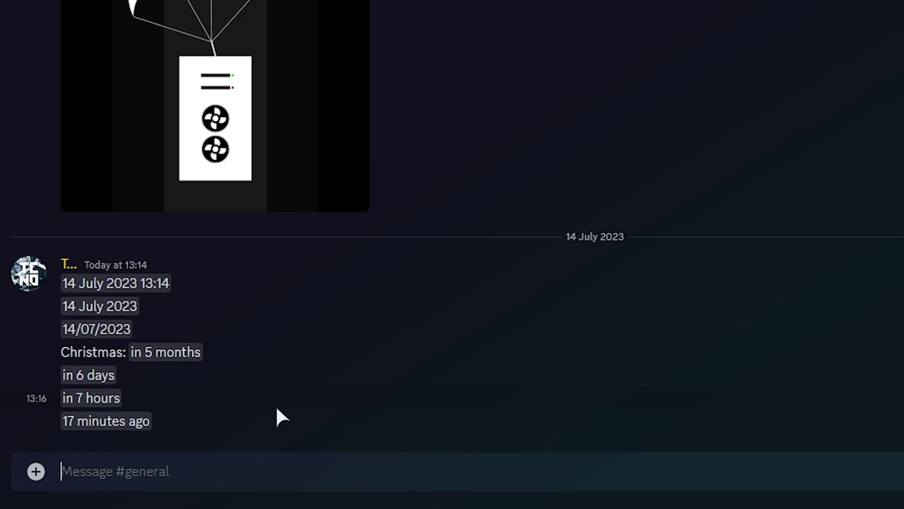
pyautogui.moveTo(116, 424)
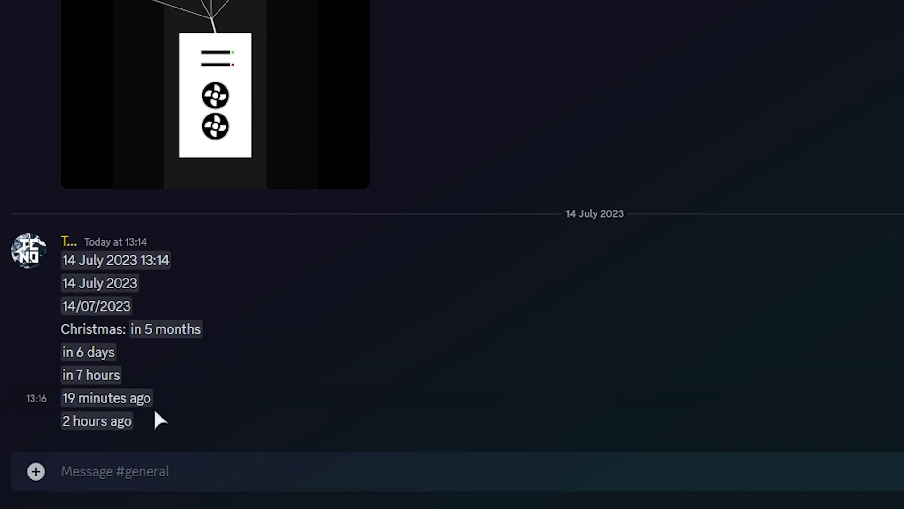
pyautogui.moveTo(81, 424)
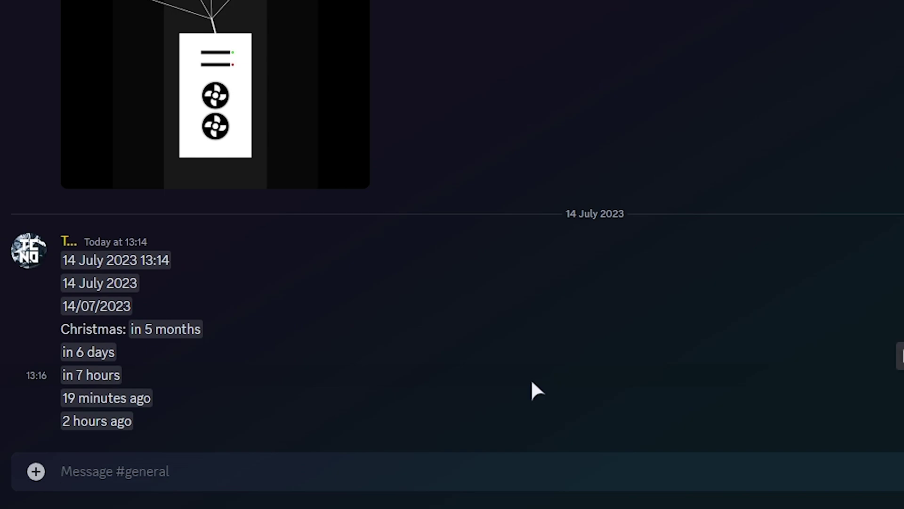
# Step: Start a new message in #general with the empty timestamp markup <t:>
pyautogui.write('<>')
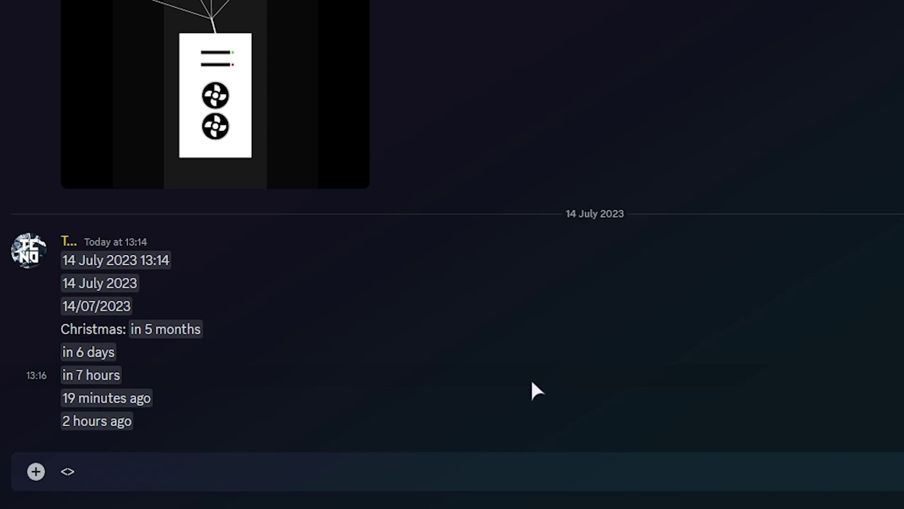
pyautogui.press('Left')
pyautogui.write('t:')
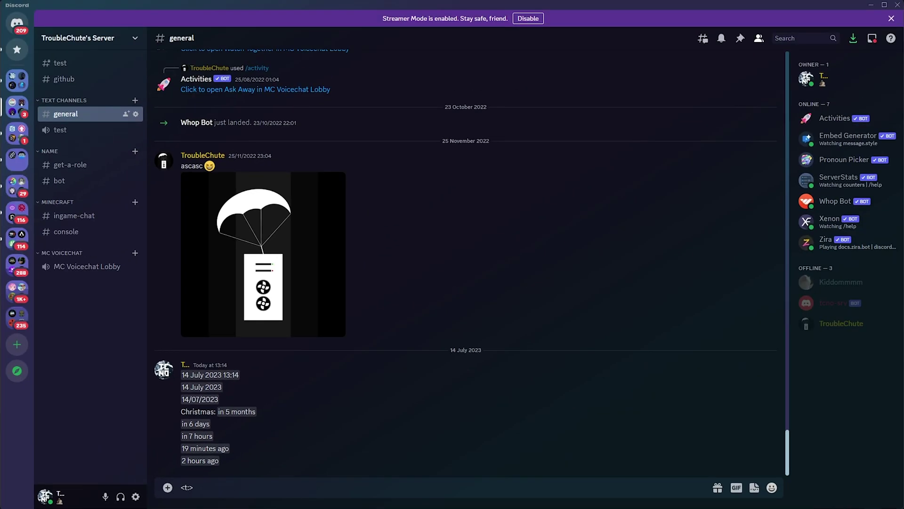
# Step: Switch to the Unix Time Stamp page in the browser and copy the current epoch timestamp
pyautogui.hotkey('alt', 'Tab')
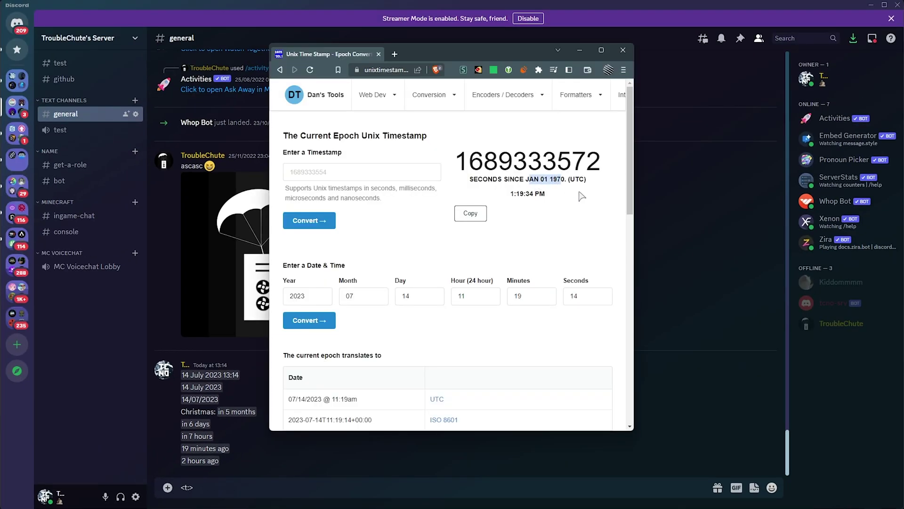
pyautogui.doubleClick(548, 197)
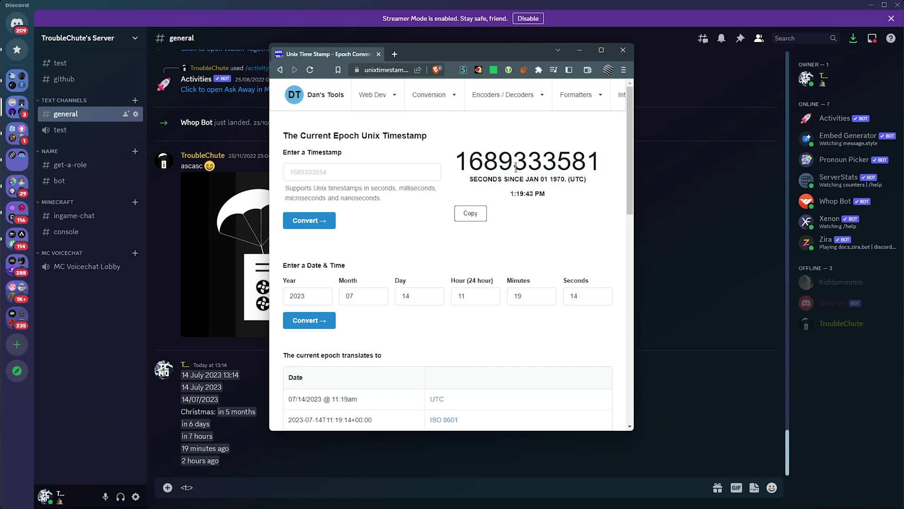
pyautogui.click(470, 213)
pyautogui.hotkey('alt', 'Tab')
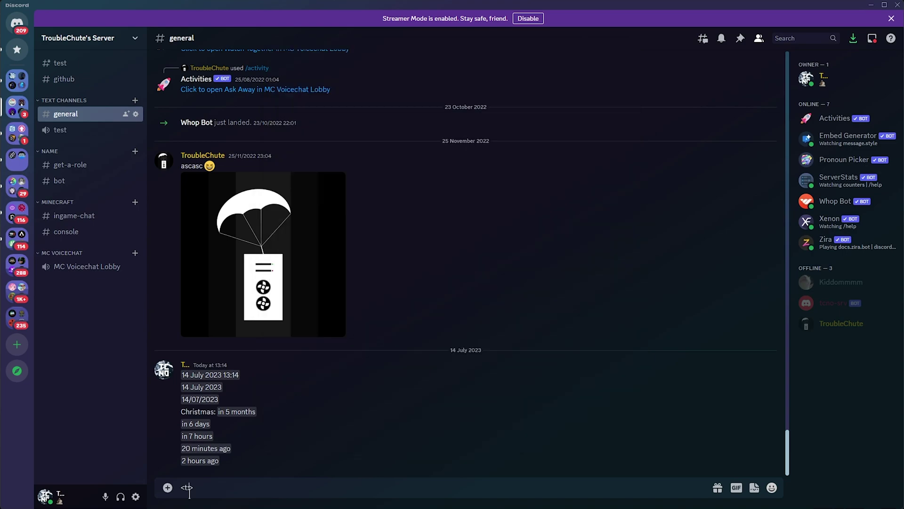
pyautogui.hotkey('ctrl', 'v')
pyautogui.write('>')
pyautogui.write(':')
pyautogui.press('BackSpace')
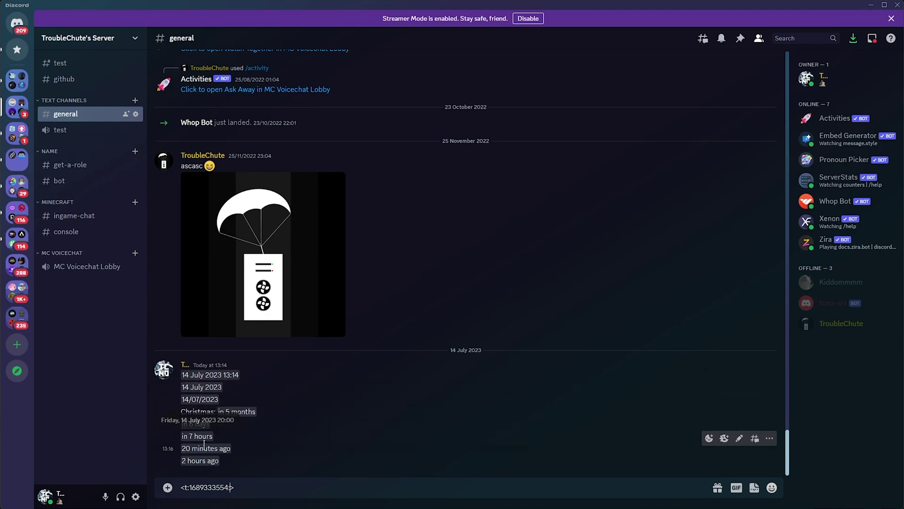
pyautogui.moveTo(204, 464)
pyautogui.doubleClick(216, 489)
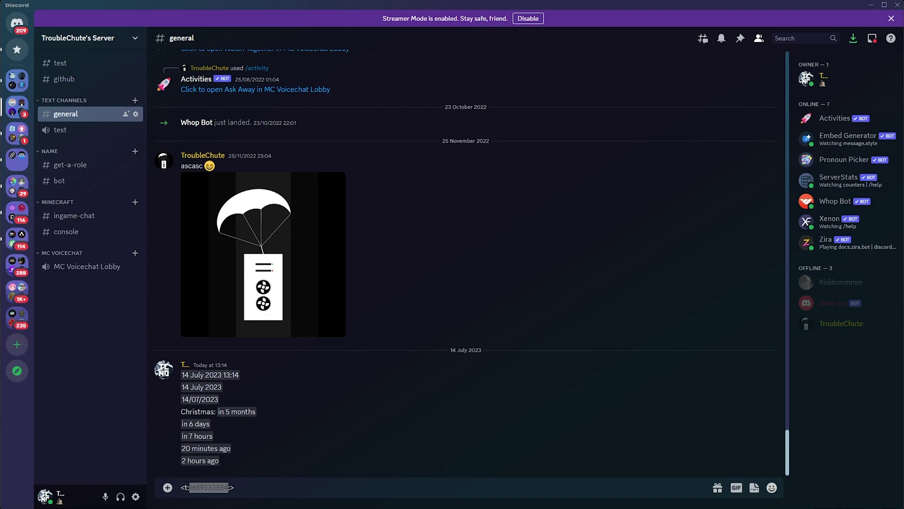
# Step: Switch to the HammerTime page and look over its date picker and list of timezones
pyautogui.hotkey('alt', 'Tab')
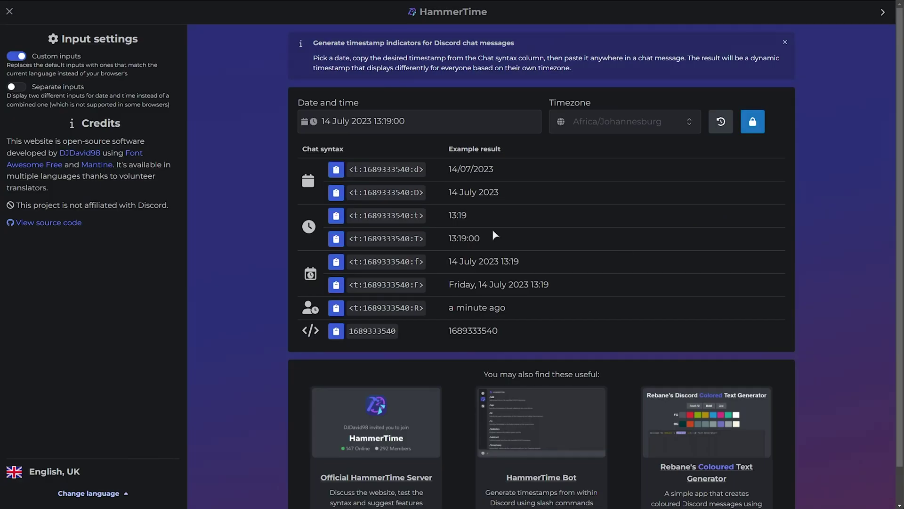
pyautogui.click(381, 122)
pyautogui.click(599, 118)
pyautogui.click(601, 120)
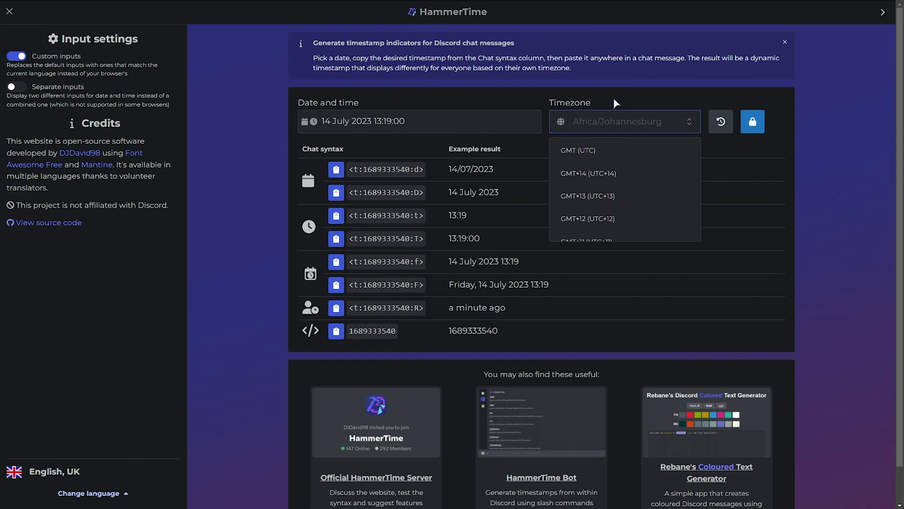
pyautogui.click(284, 156)
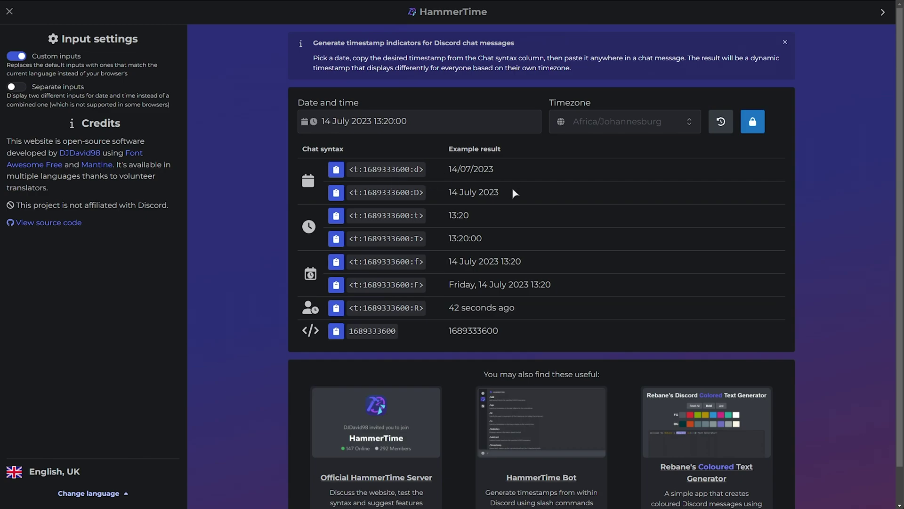
# Step: Compare the chat syntax rows with their example results, focusing on the relative-time format R
pyautogui.moveTo(552, 285); pyautogui.dragTo(336, 171)
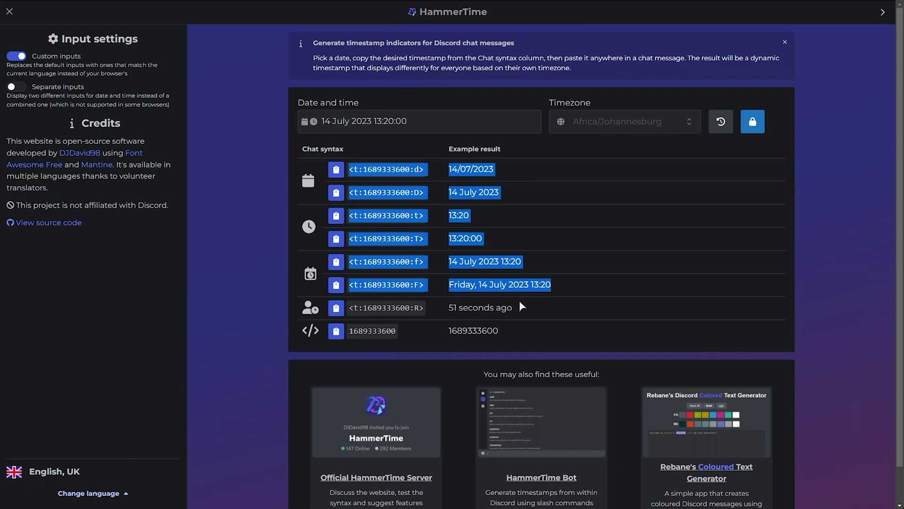
pyautogui.moveTo(526, 307); pyautogui.dragTo(445, 309)
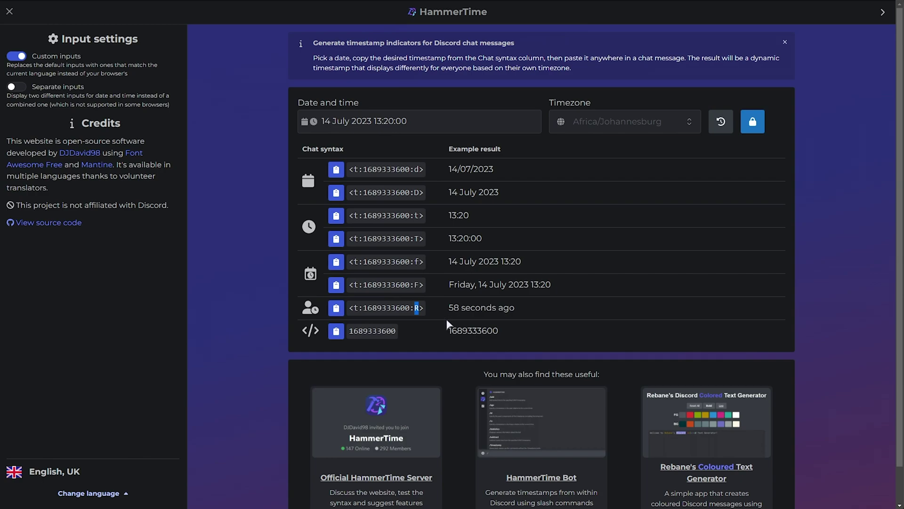
pyautogui.moveTo(436, 309); pyautogui.dragTo(345, 312)
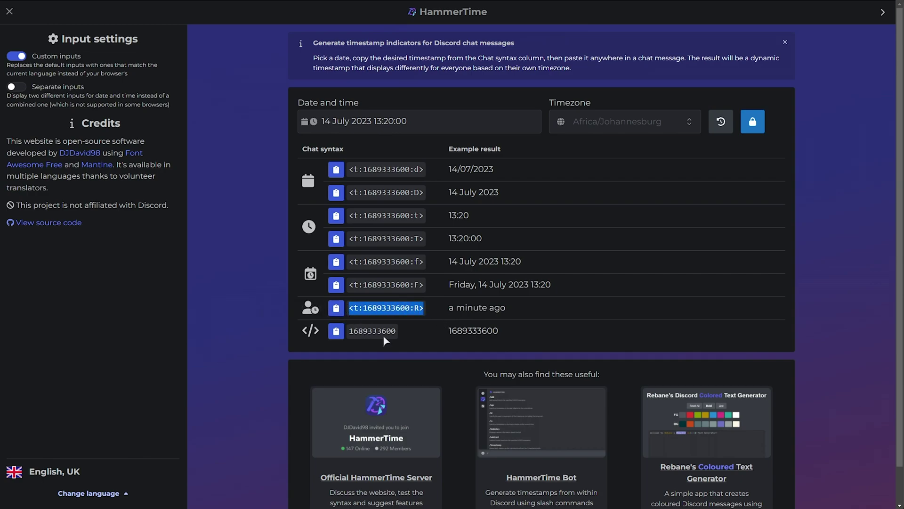
pyautogui.moveTo(450, 310); pyautogui.dragTo(506, 311)
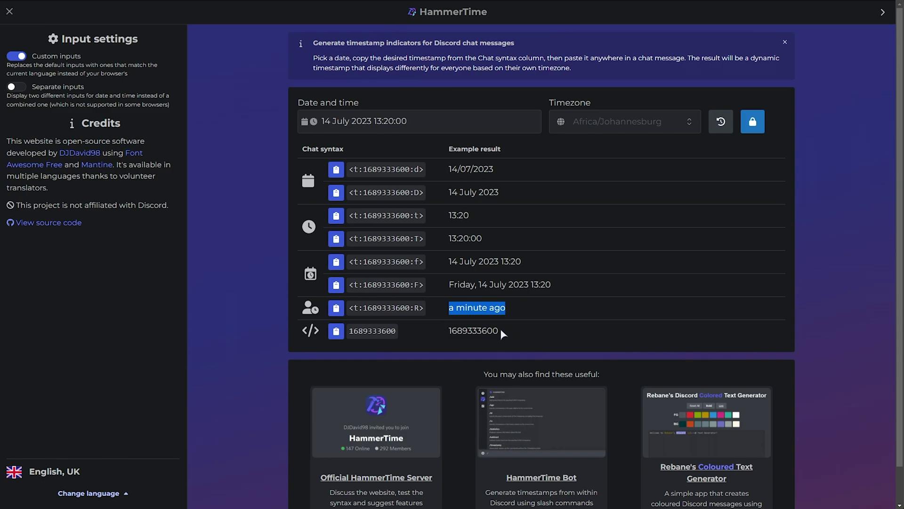
# Step: Set the date to 15 July 2023 and check the relative-time example
pyautogui.click(359, 116)
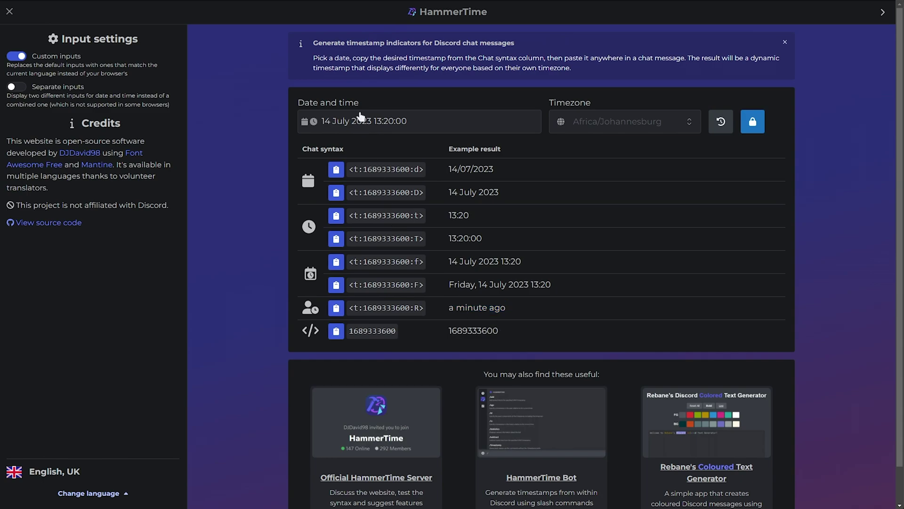
pyautogui.click(433, 247)
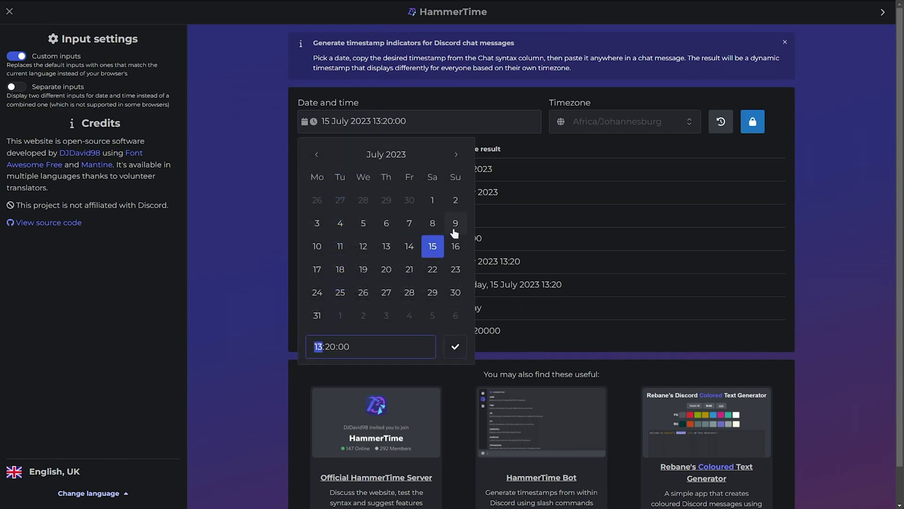
pyautogui.click(456, 347)
pyautogui.tripleClick(459, 311)
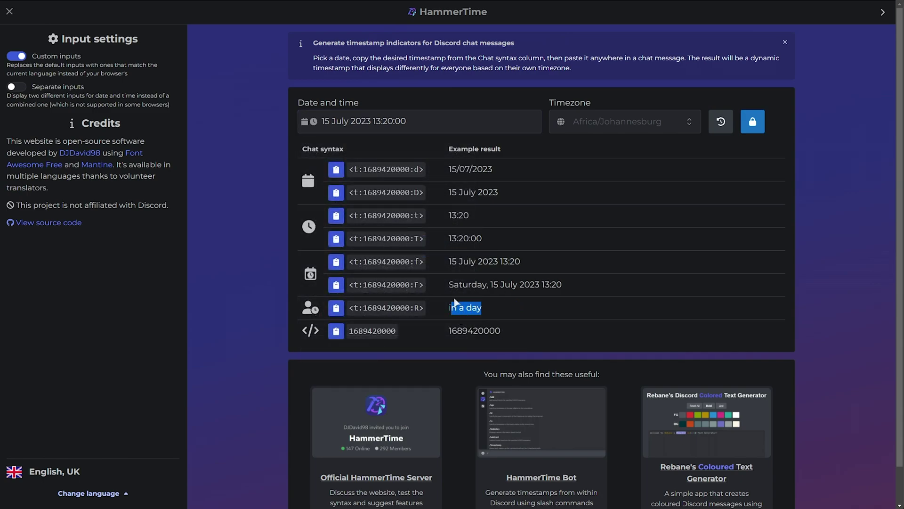
# Step: Set the date back to 14 July 2023
pyautogui.click(420, 129)
pyautogui.click(410, 246)
pyautogui.click(455, 346)
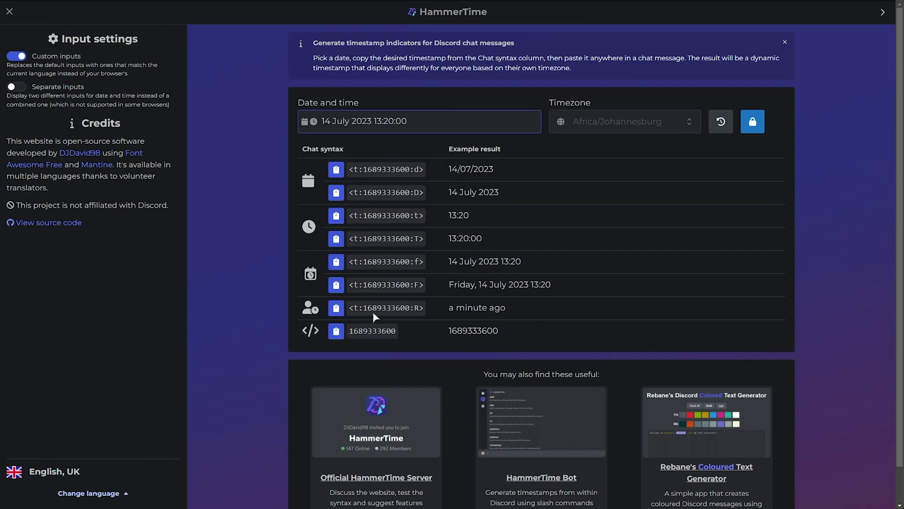
# Step: Examine the format letter at the end of each chat syntax code, from d through R
pyautogui.doubleClick(374, 312)
pyautogui.moveTo(415, 170); pyautogui.dragTo(414, 193)
pyautogui.doubleClick(417, 216)
pyautogui.doubleClick(417, 239)
pyautogui.click(416, 261)
pyautogui.doubleClick(417, 284)
pyautogui.doubleClick(416, 308)
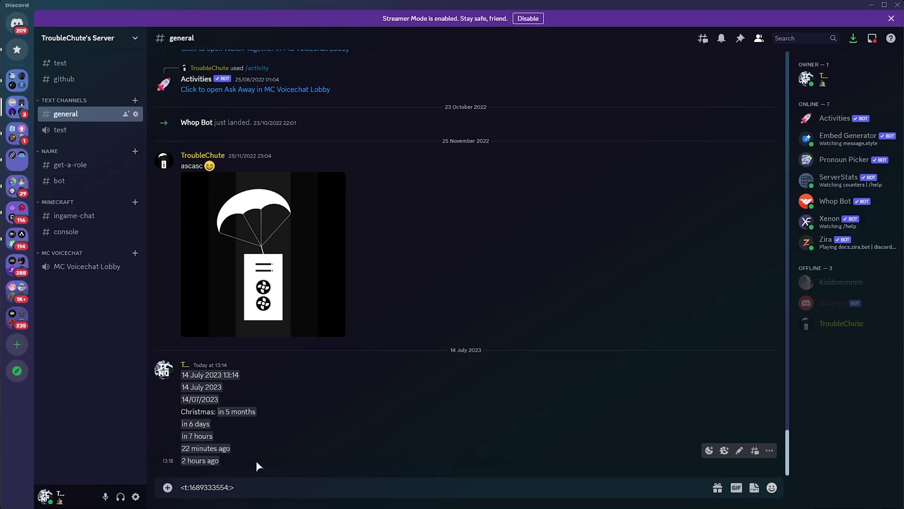
# Step: Switch to Discord and inspect the full dates behind the relative timestamps already sent
pyautogui.moveTo(218, 405)
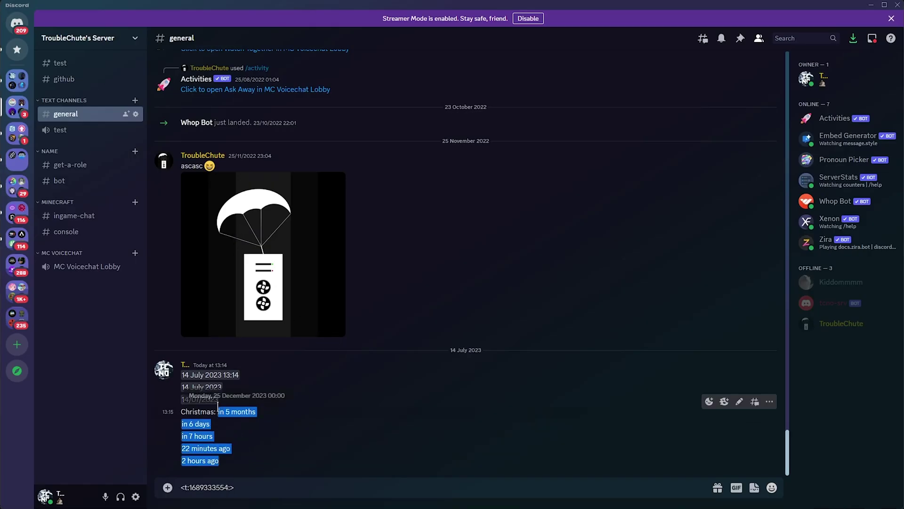
pyautogui.click(295, 380)
pyautogui.moveTo(211, 451)
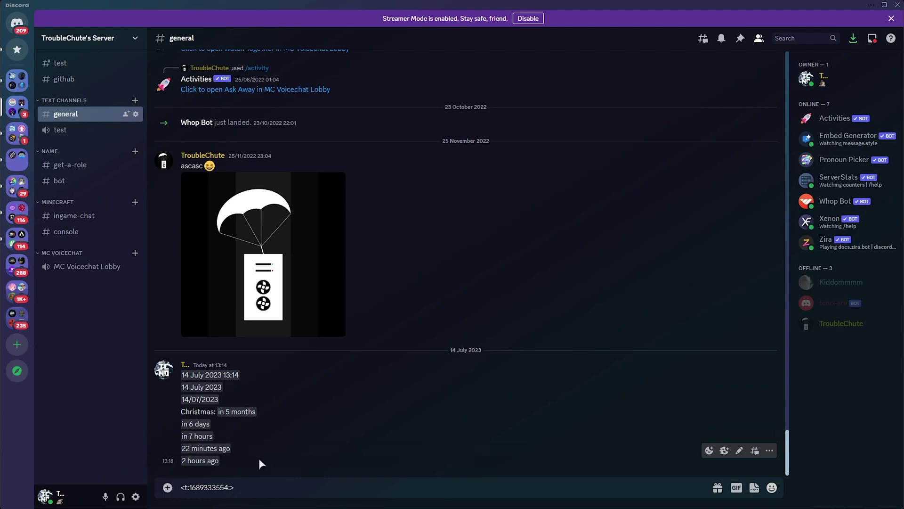
pyautogui.click(273, 485)
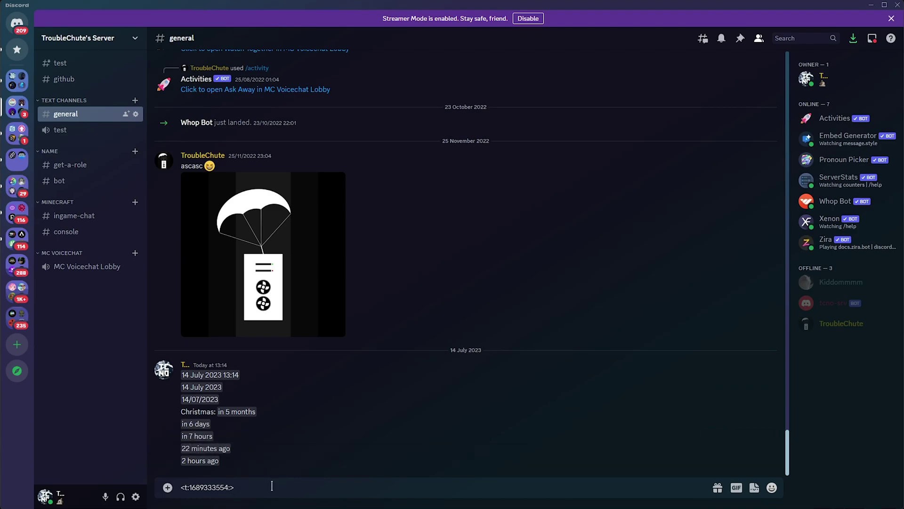
pyautogui.press('Left')
pyautogui.write('R')
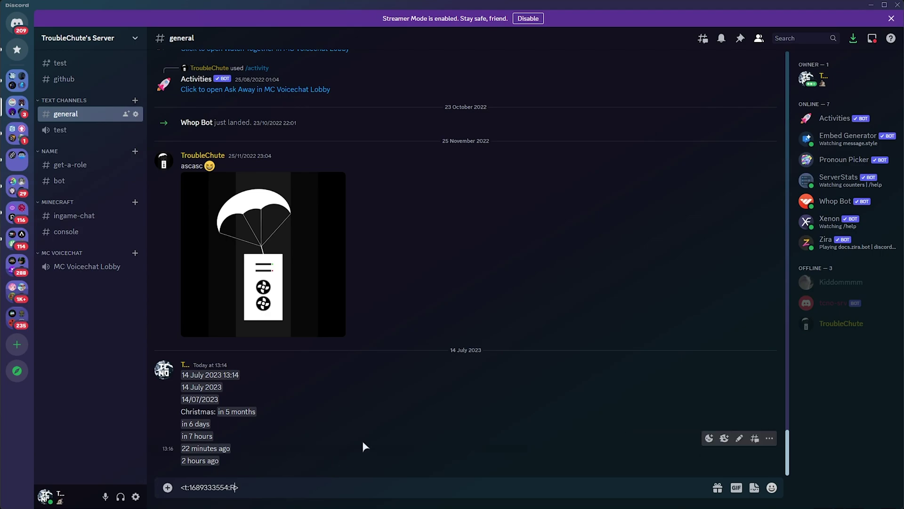
pyautogui.press('Return')
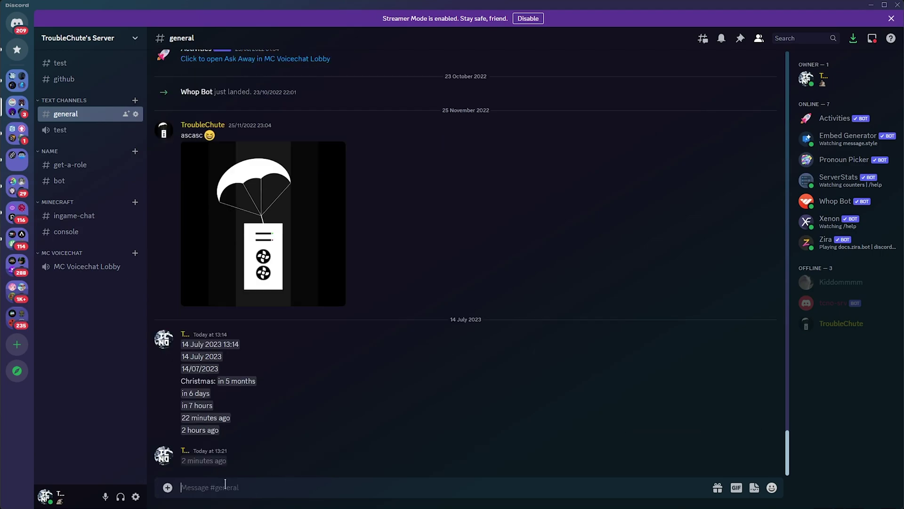
pyautogui.moveTo(200, 441)
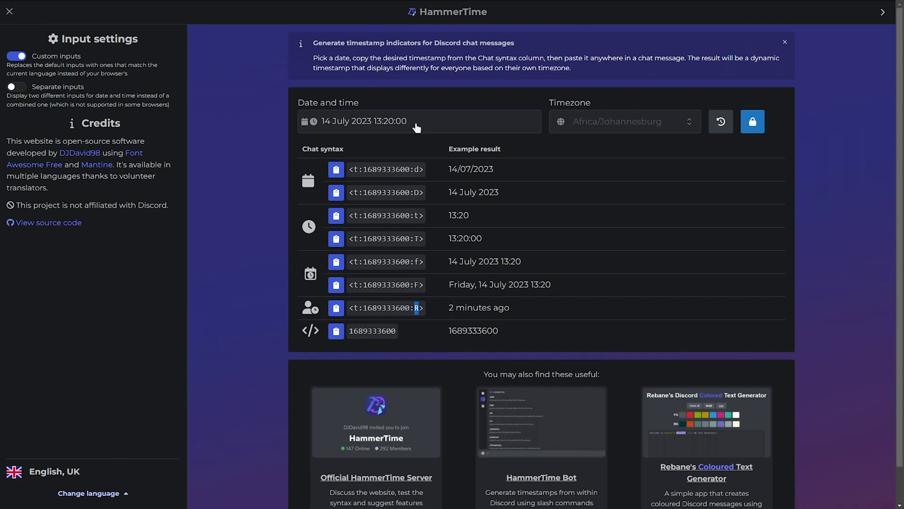
# Step: Switch to HammerTime and review the chat syntax table, especially the relative-time code ending in R
pyautogui.moveTo(301, 146); pyautogui.dragTo(482, 197)
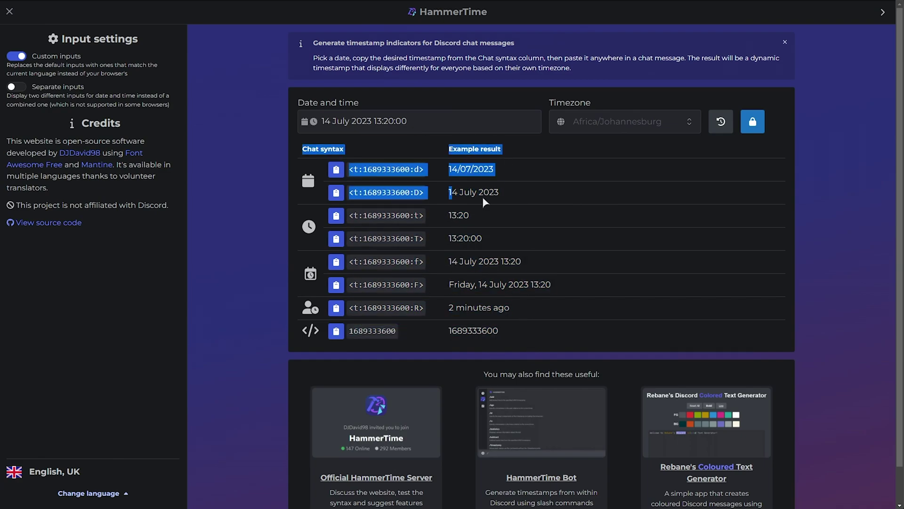
pyautogui.click(576, 312)
pyautogui.moveTo(538, 307); pyautogui.dragTo(337, 308)
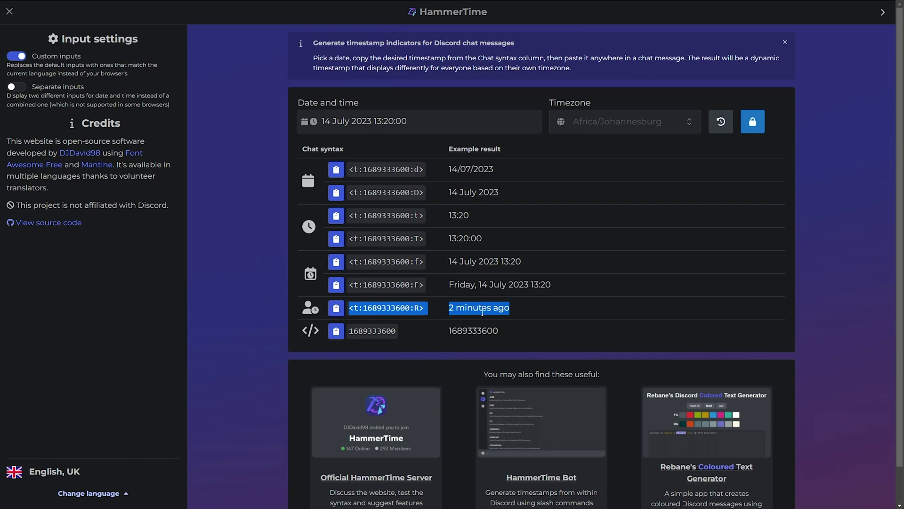
pyautogui.click(392, 310)
pyautogui.click(421, 311)
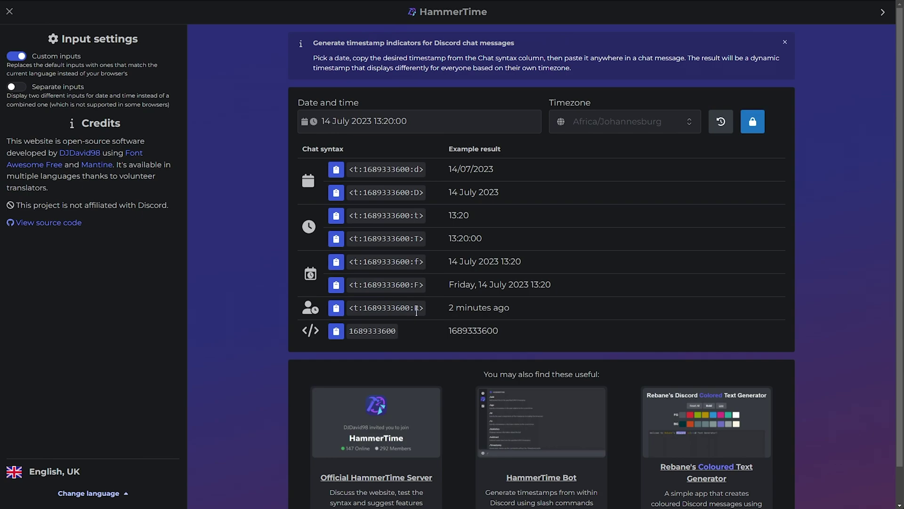
# Step: Examine the R format letter of the relative-time code together with its example result
pyautogui.moveTo(416, 310); pyautogui.dragTo(406, 308)
pyautogui.moveTo(552, 310); pyautogui.dragTo(441, 310)
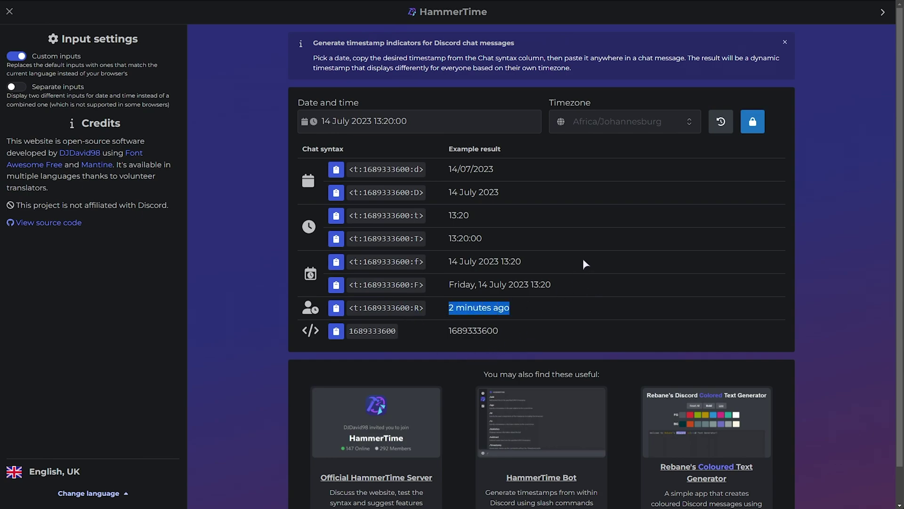
# Step: Switch to Discord, turn off Streamer Mode and open the server owner's own server profile for editing
pyautogui.hotkey('alt', 'Tab')
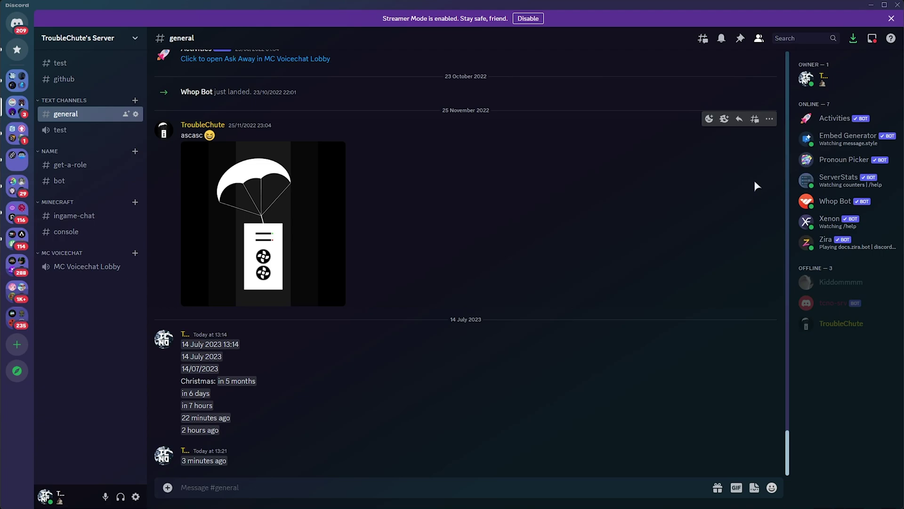
pyautogui.click(841, 84)
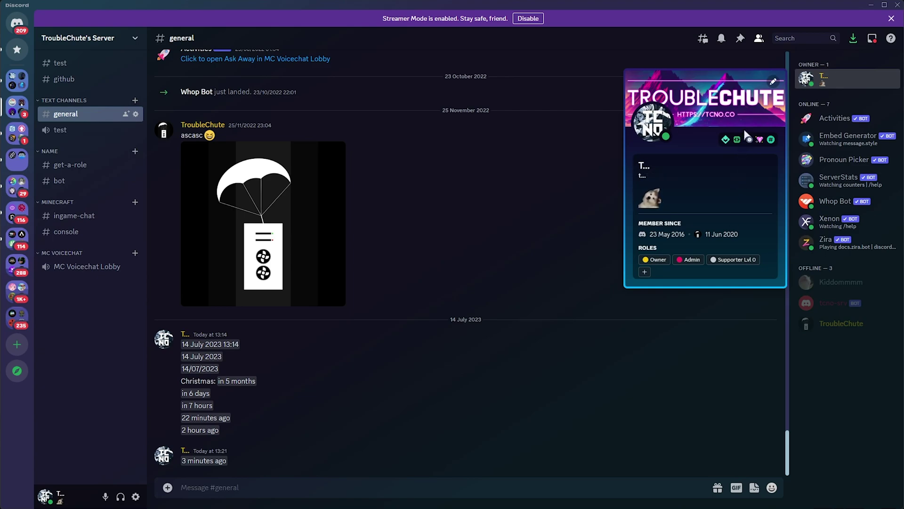
pyautogui.click(858, 61)
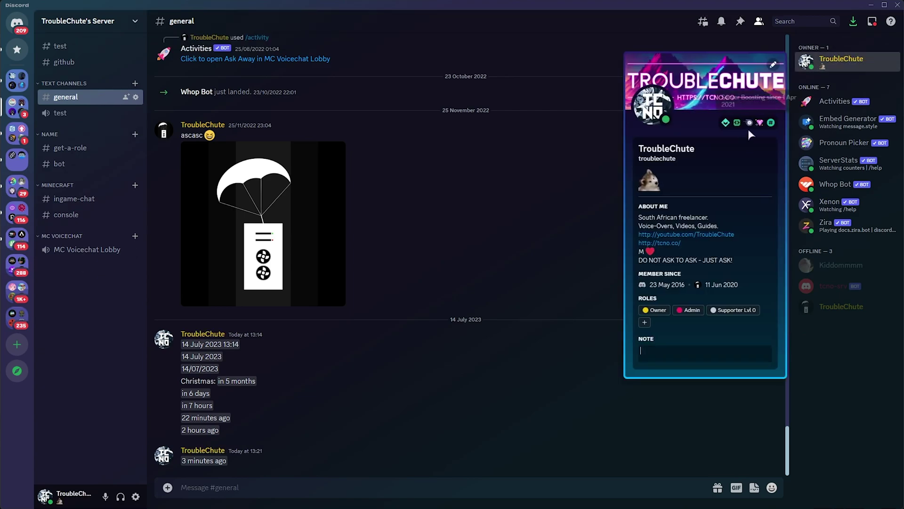
pyautogui.click(774, 66)
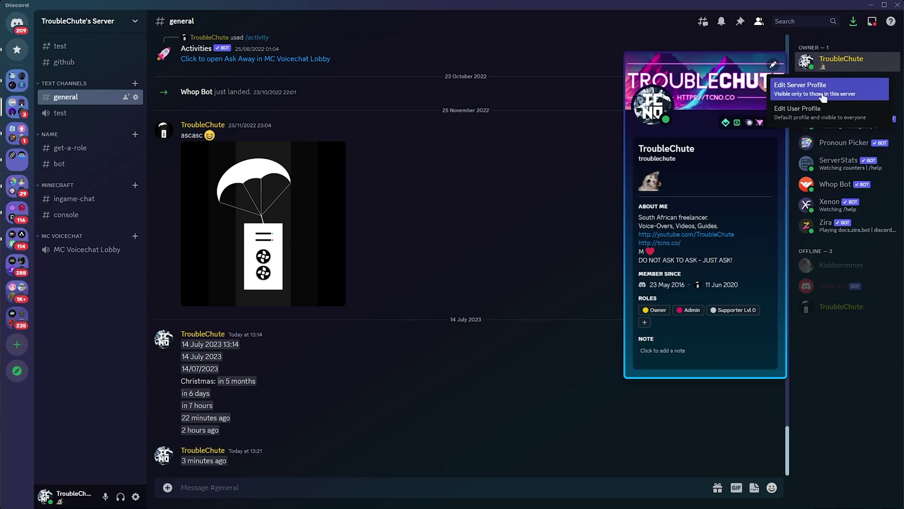
pyautogui.click(801, 87)
pyautogui.scroll(-2, 426, 258)
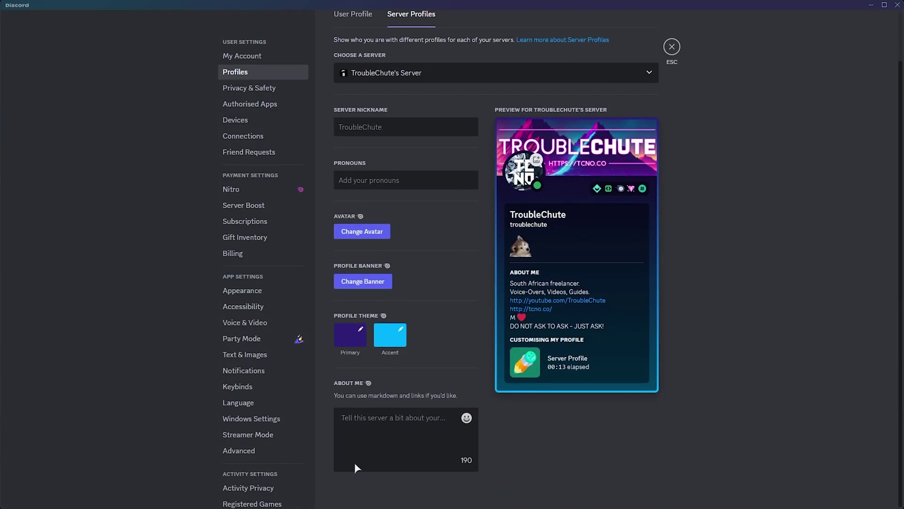
pyautogui.write('Happy ')
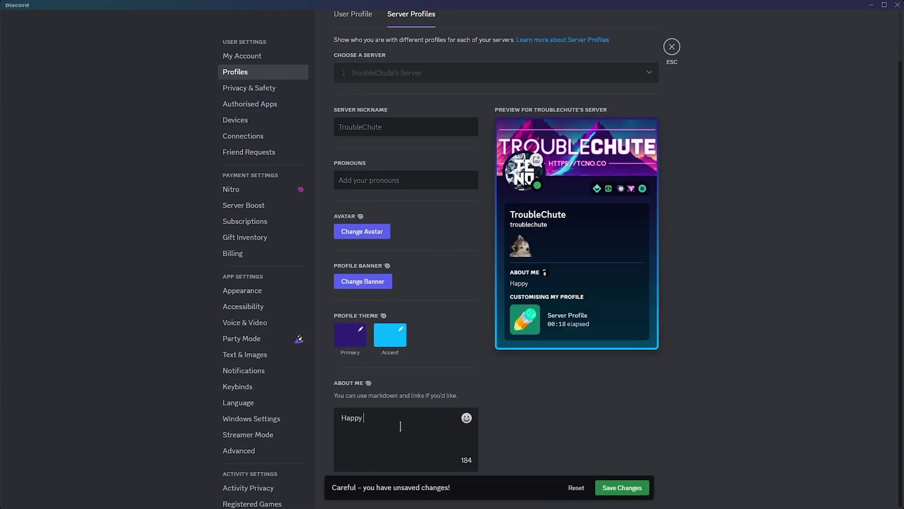
pyautogui.write('Birthday Mish <3')
pyautogui.hotkey('ctrl', 'v')
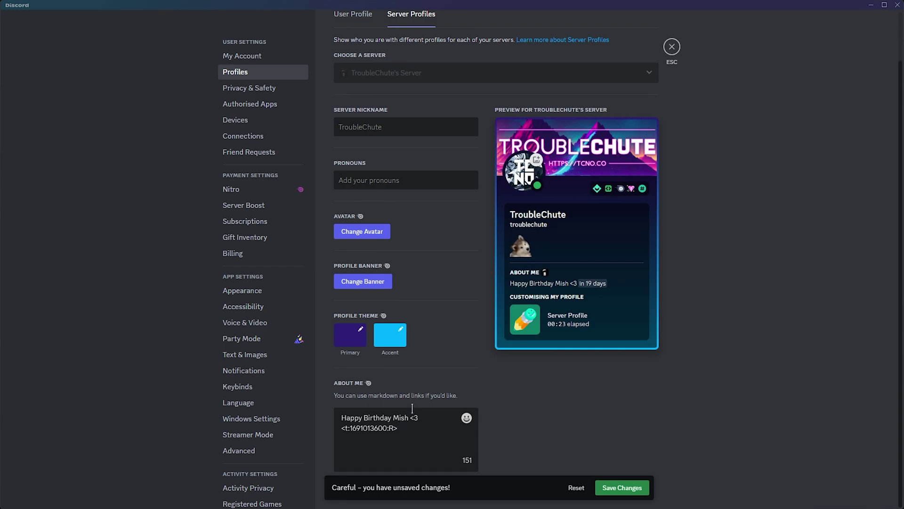
pyautogui.click(623, 488)
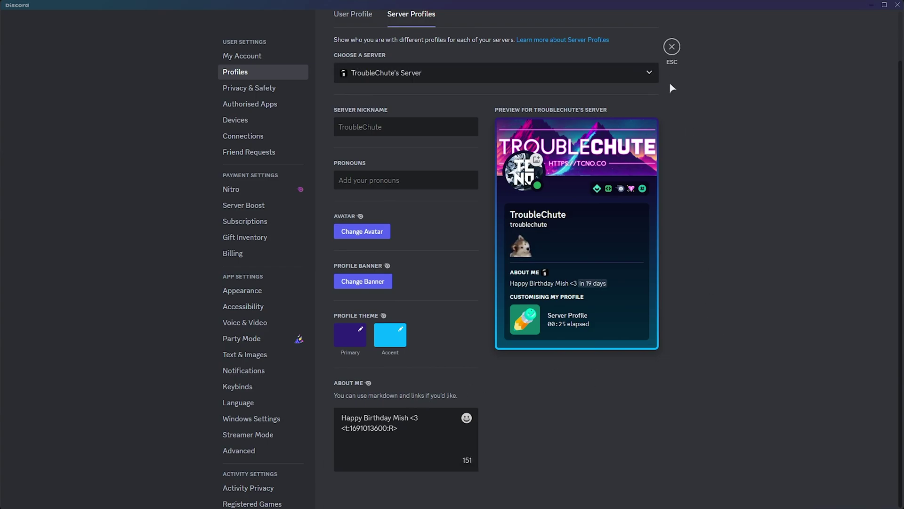
# Step: Check the full date behind the relative timestamp on the server owner's profile card and minimise the Discord window
pyautogui.click(672, 47)
pyautogui.click(854, 66)
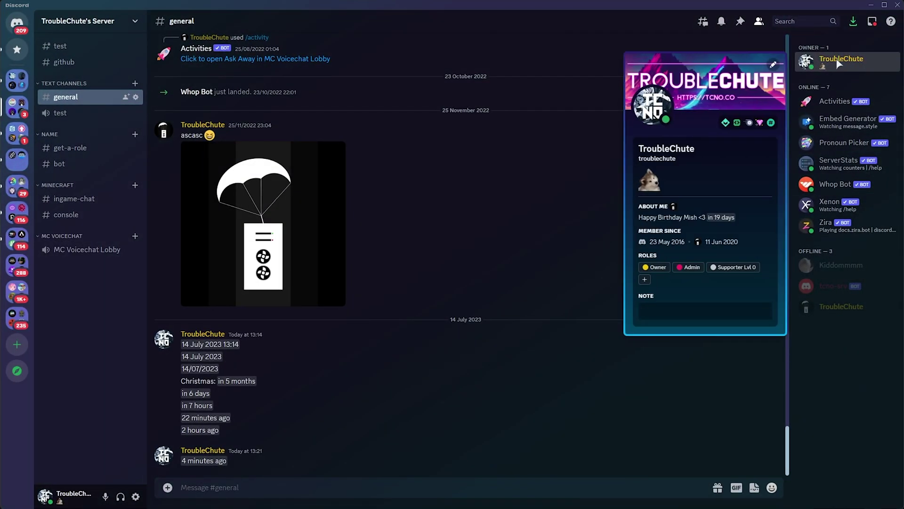
pyautogui.moveTo(728, 218)
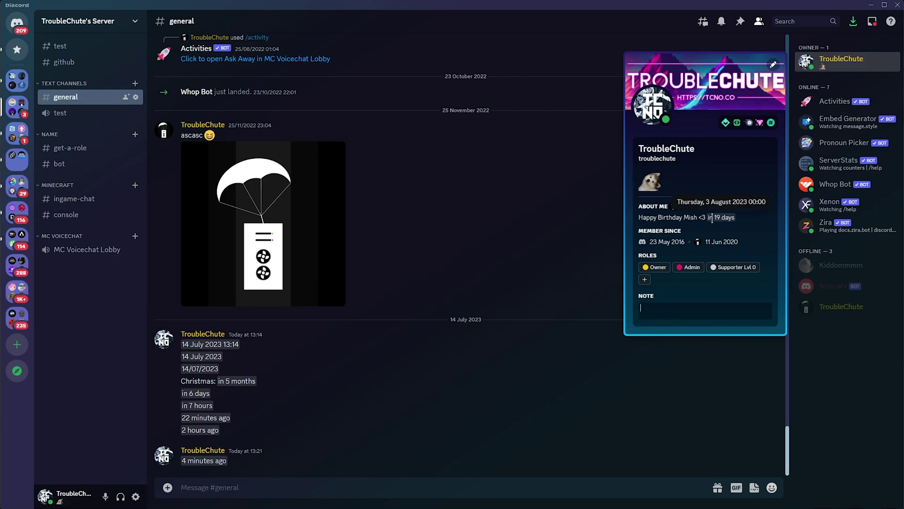
pyautogui.click(600, 137)
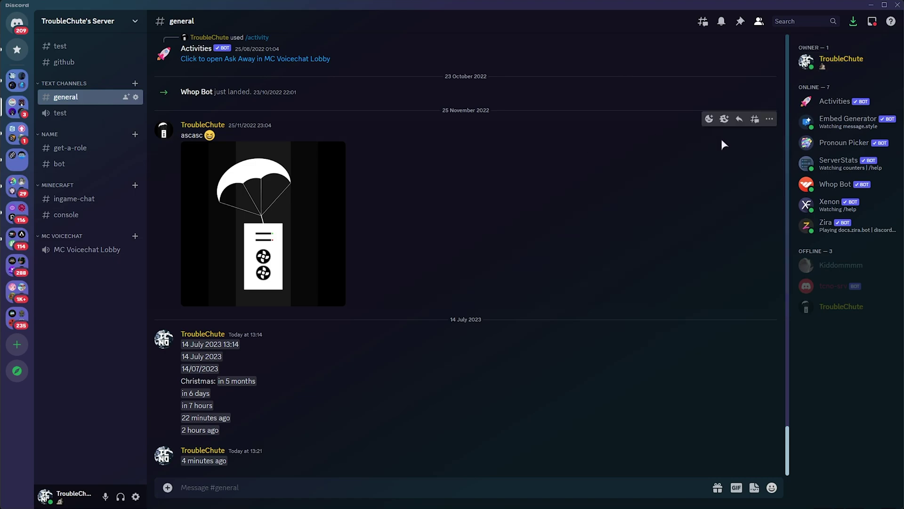
pyautogui.click(869, 8)
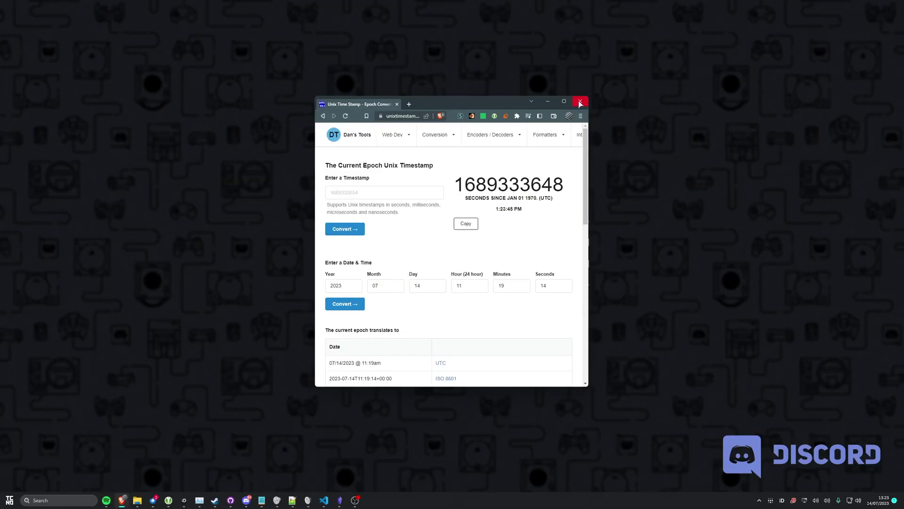